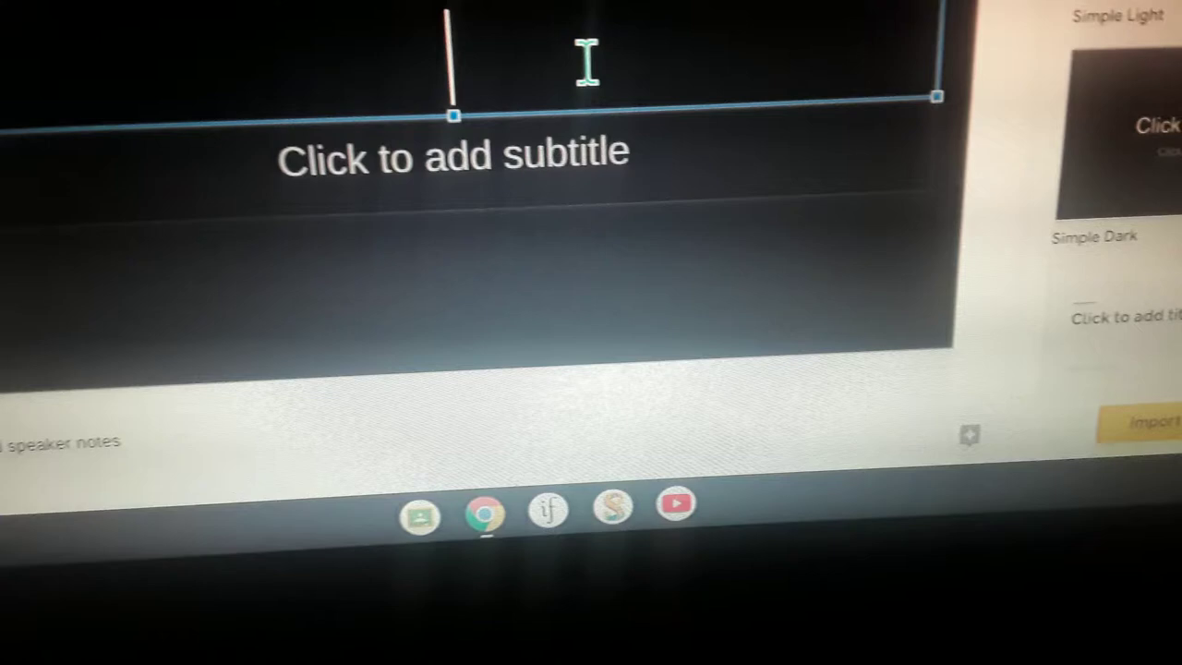
{"action": "type", "text": "Vi"}
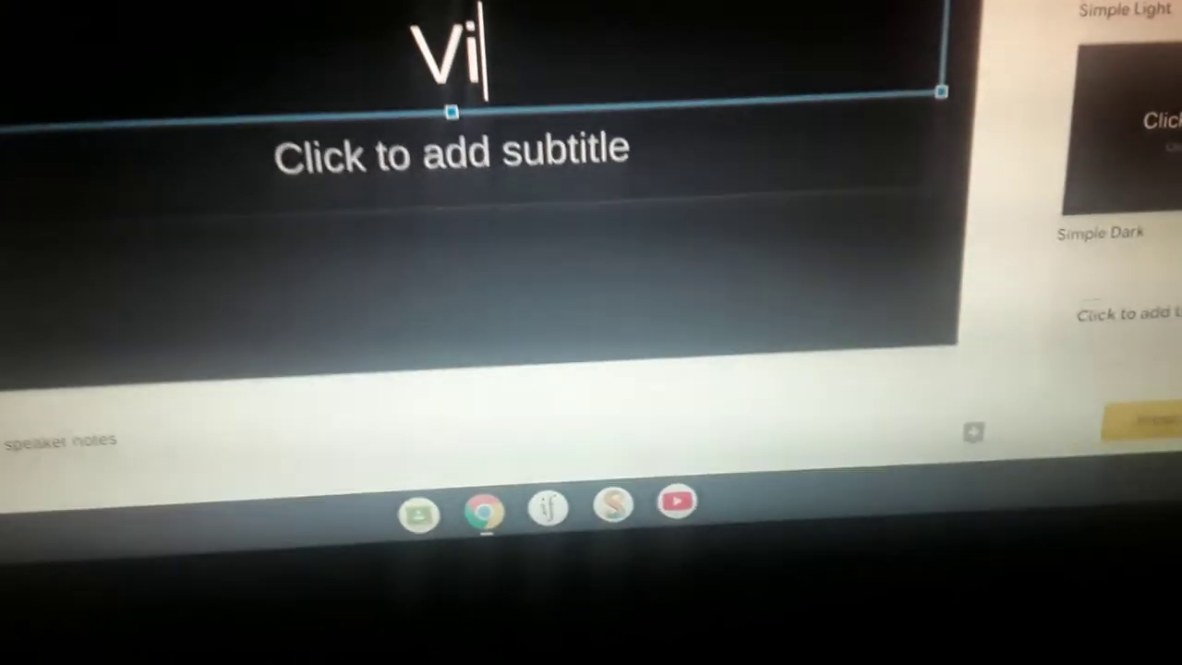
{"action": "type", "text": "deo guide"}
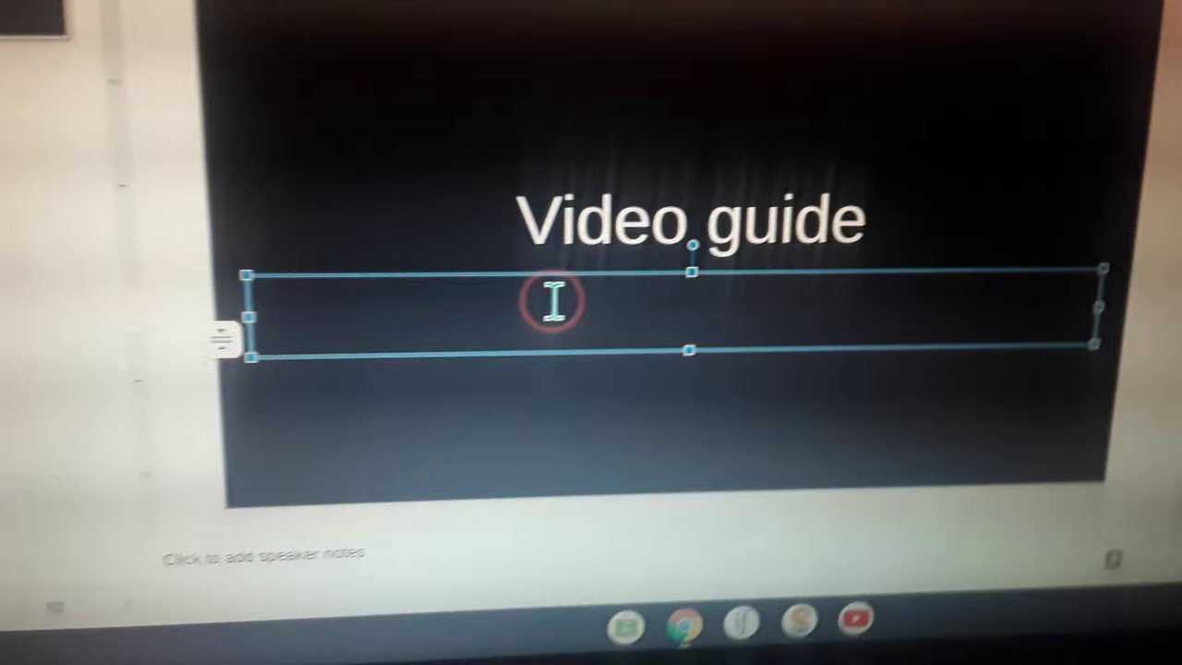
{"action": "type", "text": "th "}
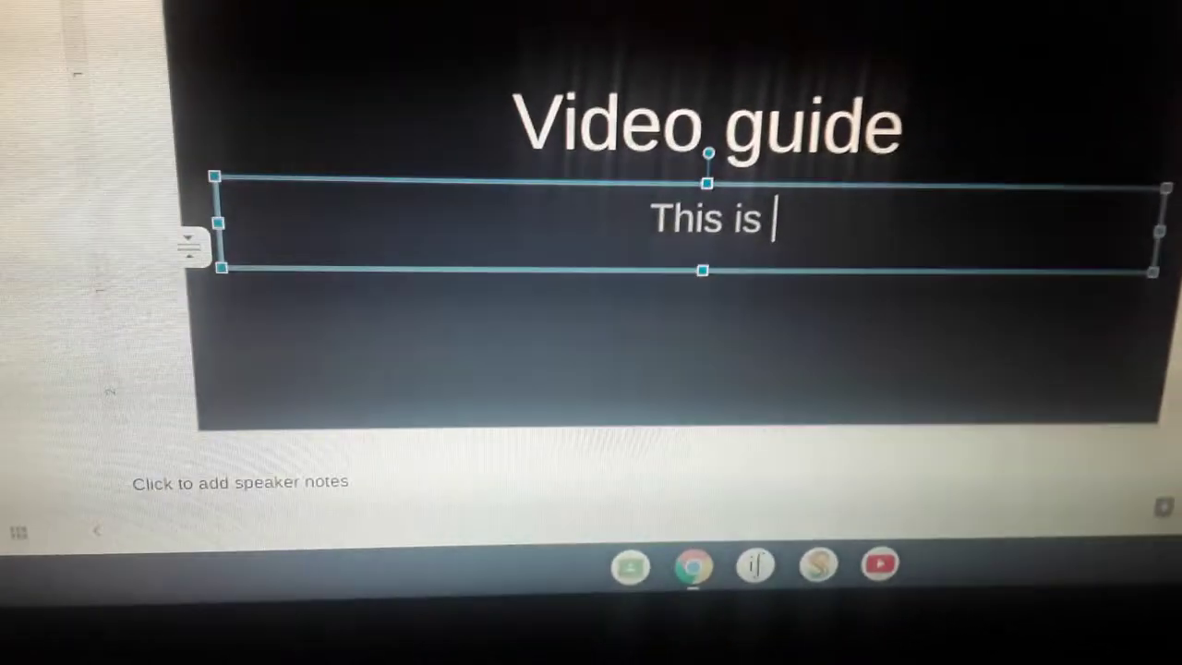
{"action": "type", "text": " gu"}
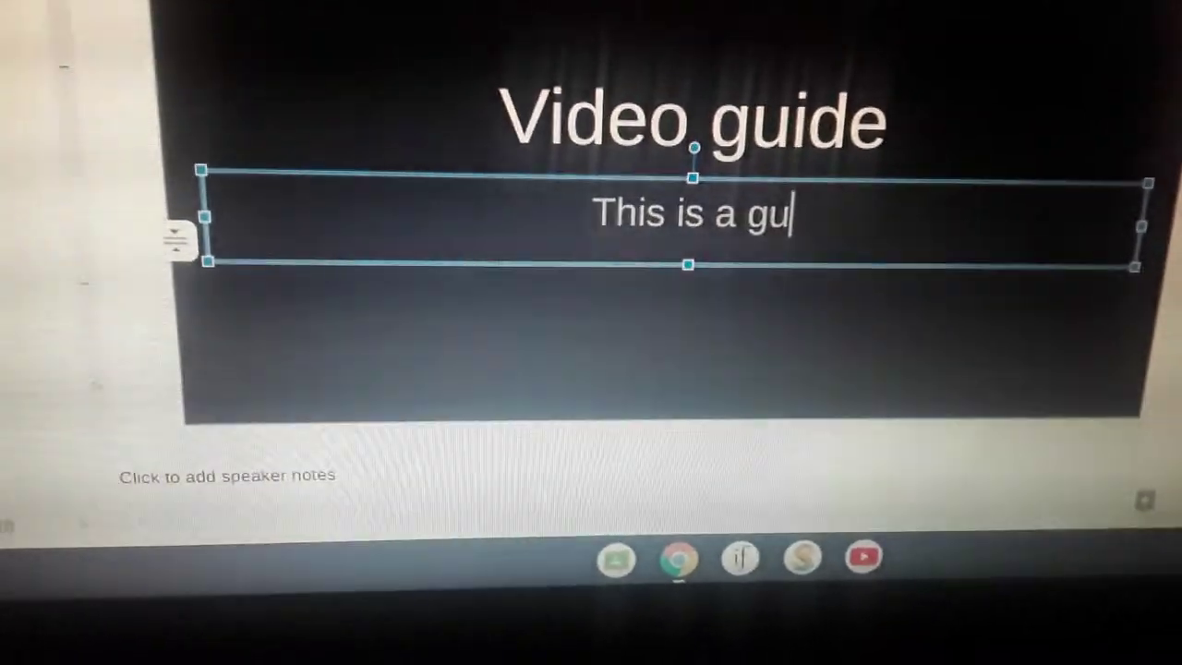
{"action": "type", "text": "ide"}
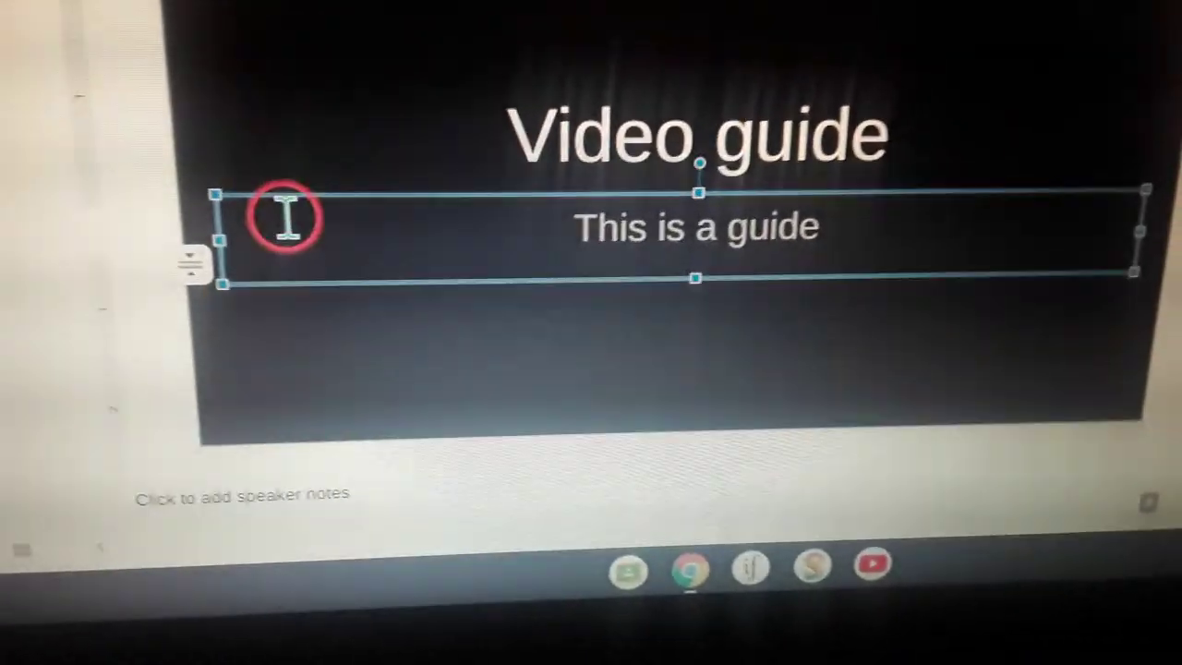
Commit the 'This is a guide' subtitle by deselecting it on an empty slide area
{"action": "left_click", "coordinate": [314, 356]}
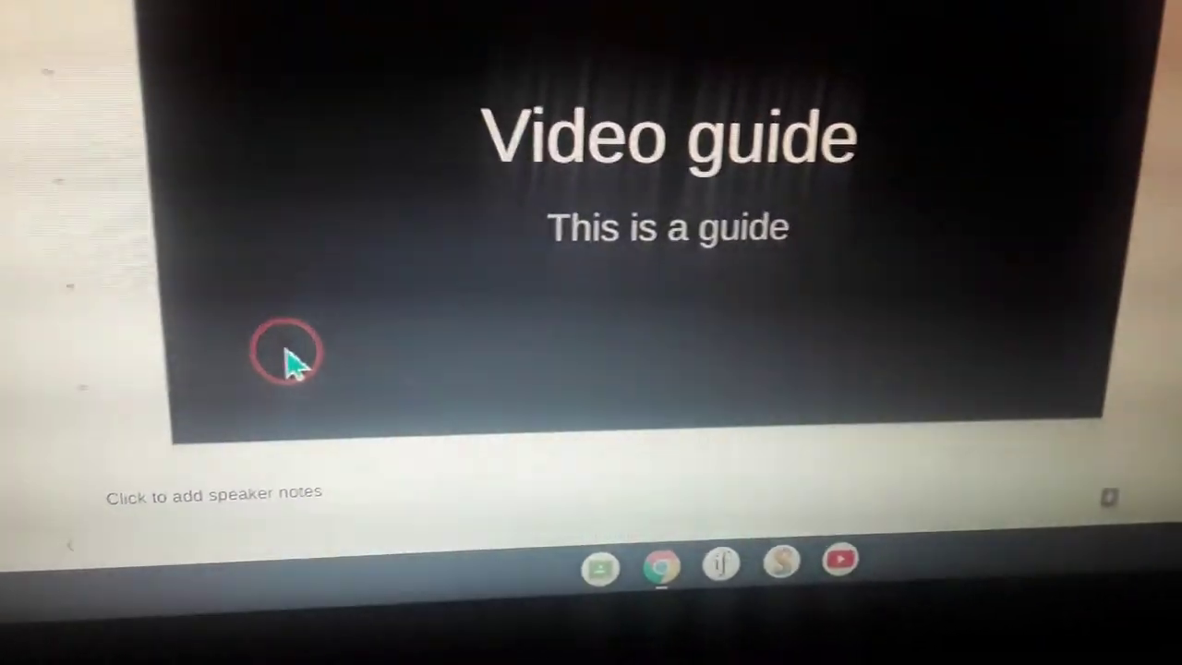